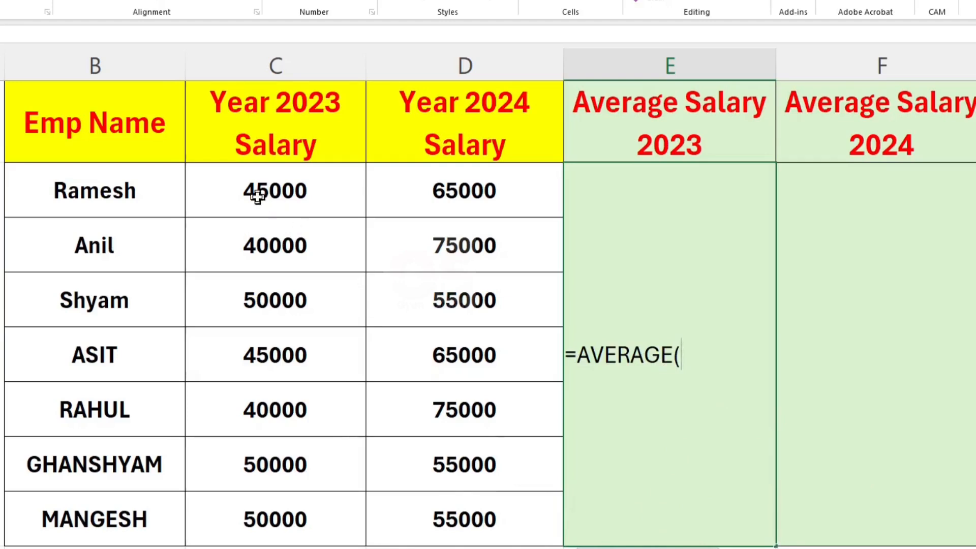
Complete the AVERAGE formula under Average Salary 2023 with the 2023 salaries in C2:C8
{"action": "left_click_drag", "start_coordinate": [258, 197], "coordinate": [269, 518]}
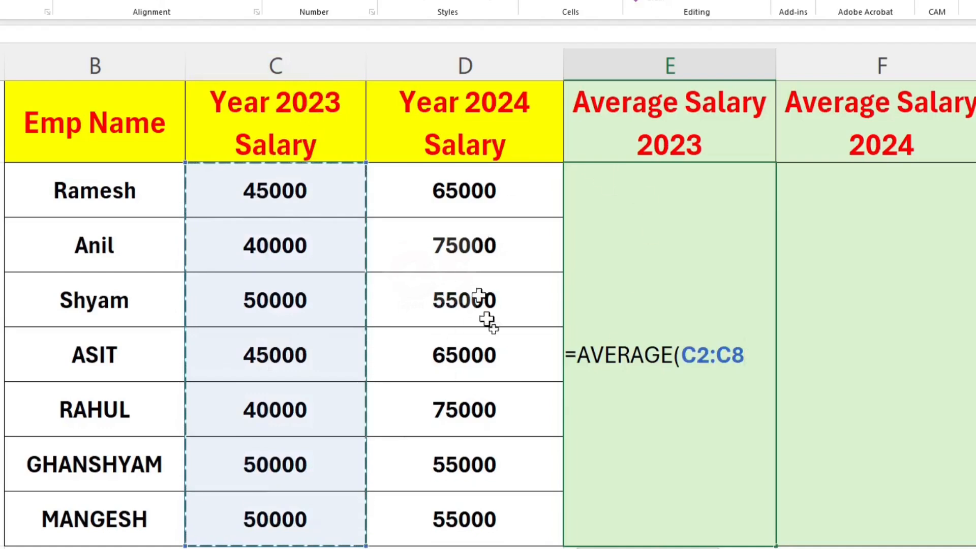
{"action": "type", "text": ")"}
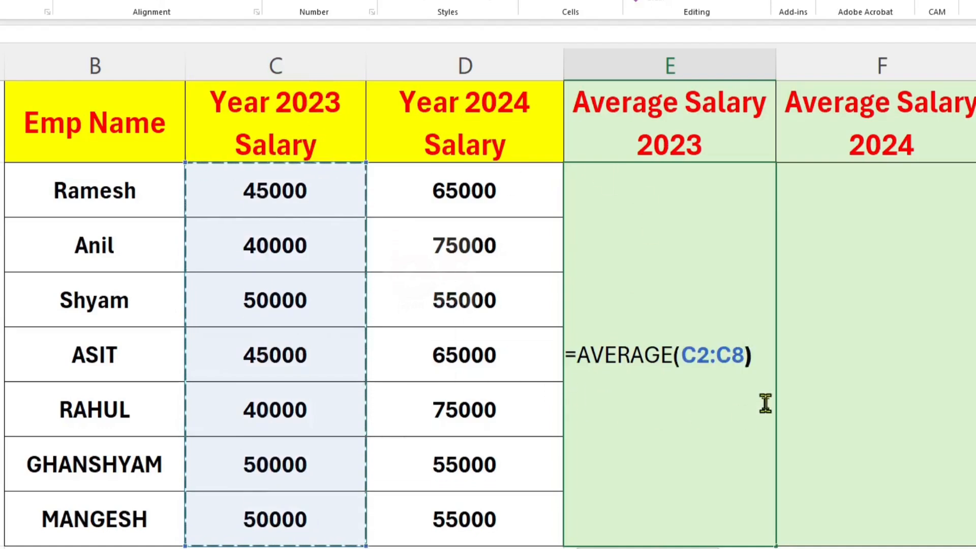
{"action": "key", "text": "Return"}
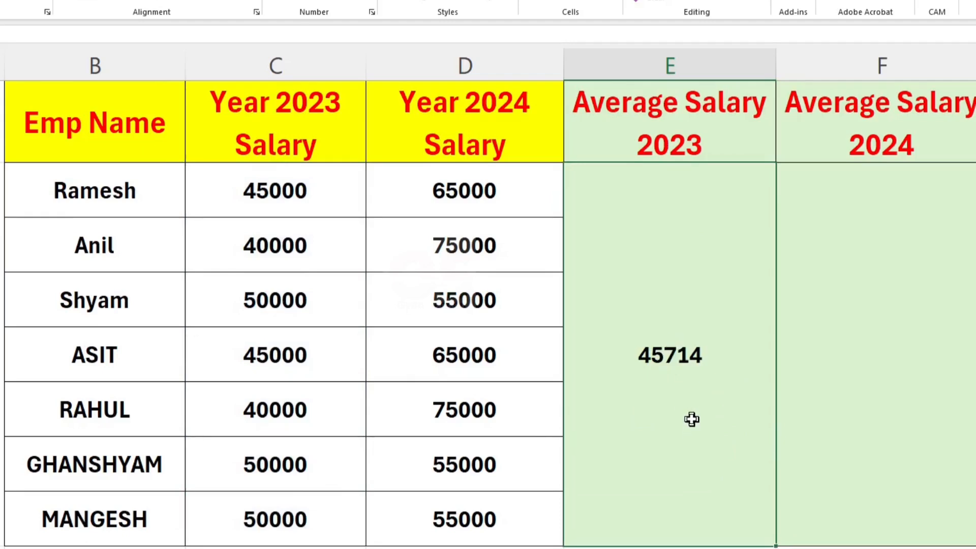
Calculate the 2024 average salary in the merged cell under Average Salary 2024 with =AVERAGE(D2:D8)
{"action": "left_click", "coordinate": [905, 326]}
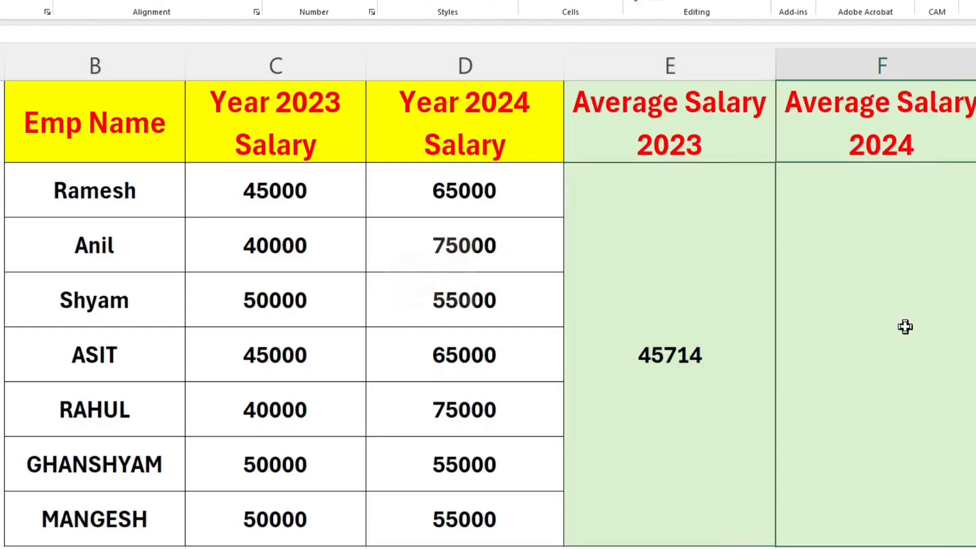
{"action": "type", "text": "=avefa"}
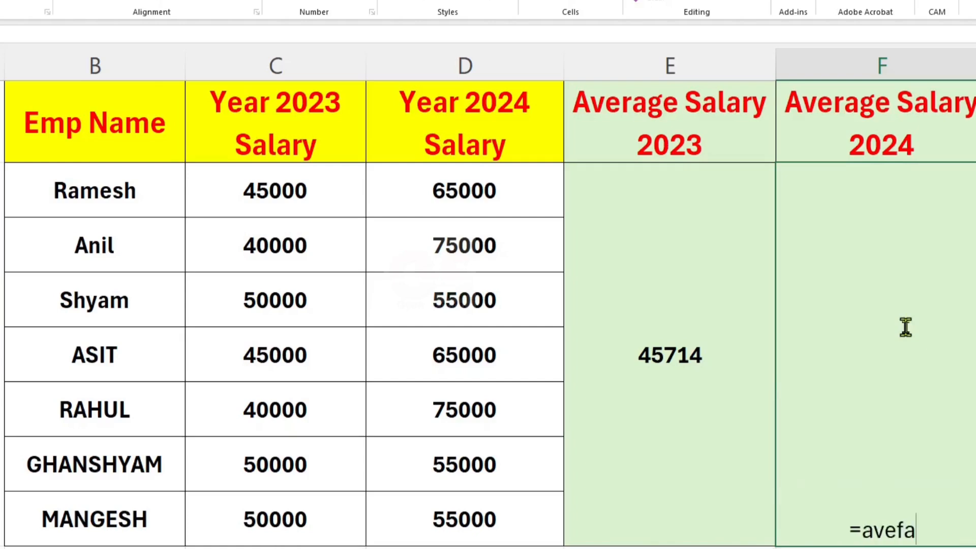
{"action": "key", "text": "BackSpace"}
{"action": "key", "text": "BackSpace"}
{"action": "type", "text": "rae"}
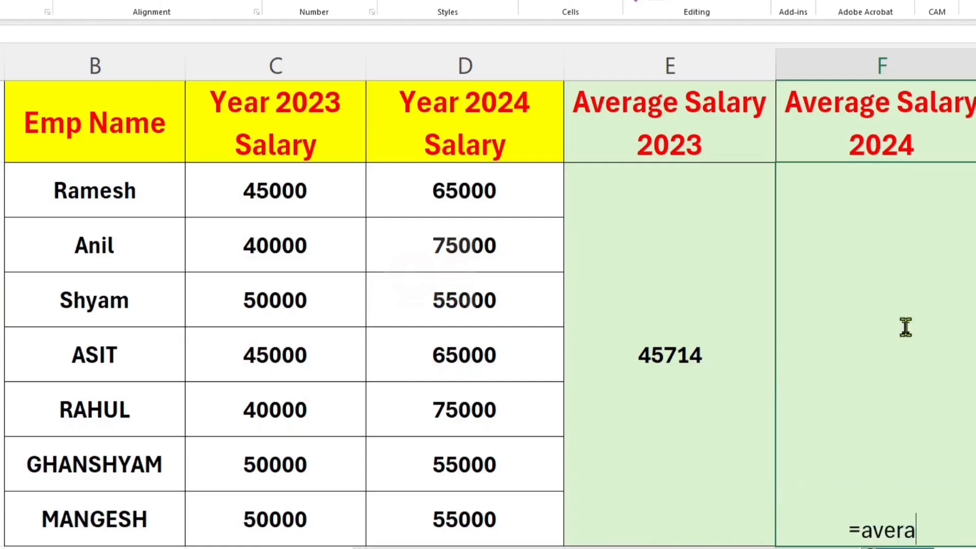
{"action": "key", "text": "BackSpace"}
{"action": "type", "text": "ge"}
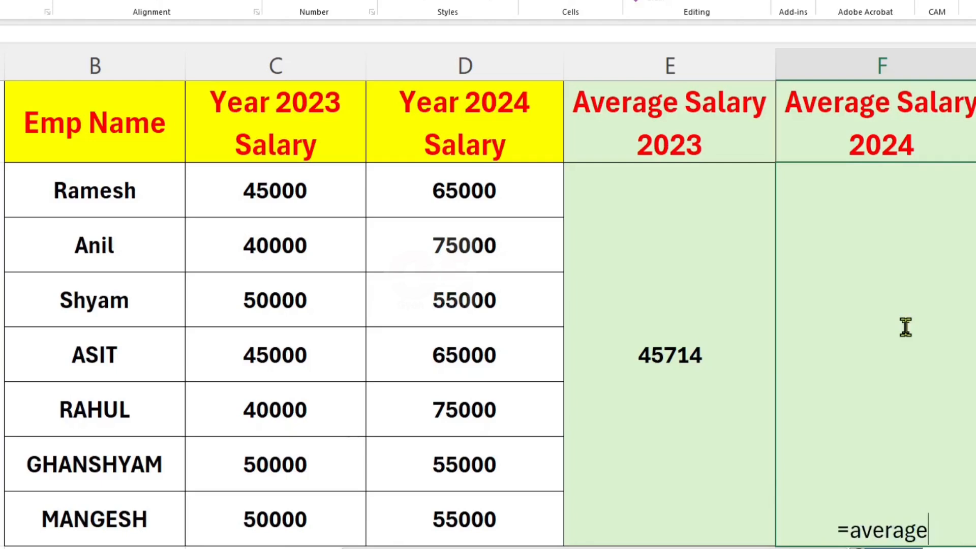
{"action": "key", "text": "Tab"}
{"action": "left_click_drag", "start_coordinate": [460, 198], "coordinate": [457, 501]}
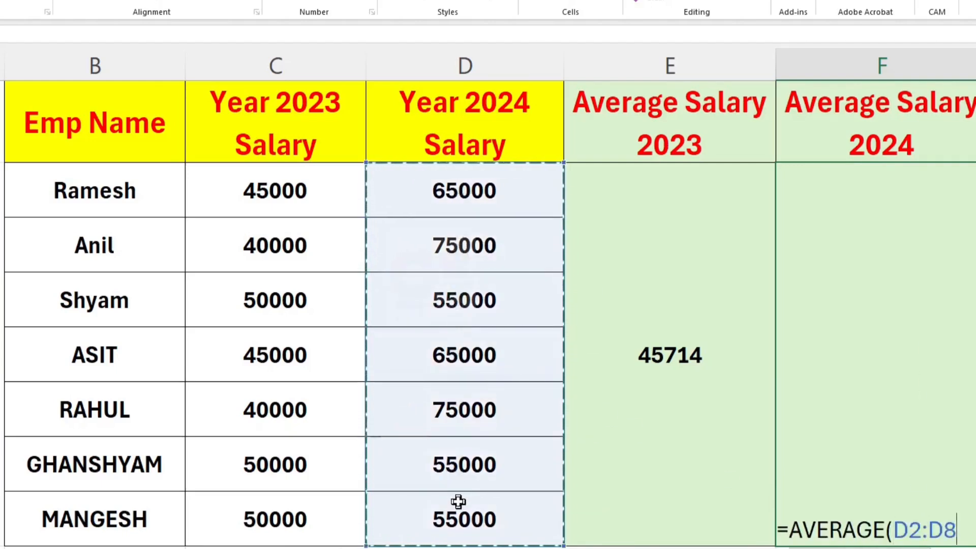
{"action": "type", "text": ")"}
{"action": "key", "text": "Return"}
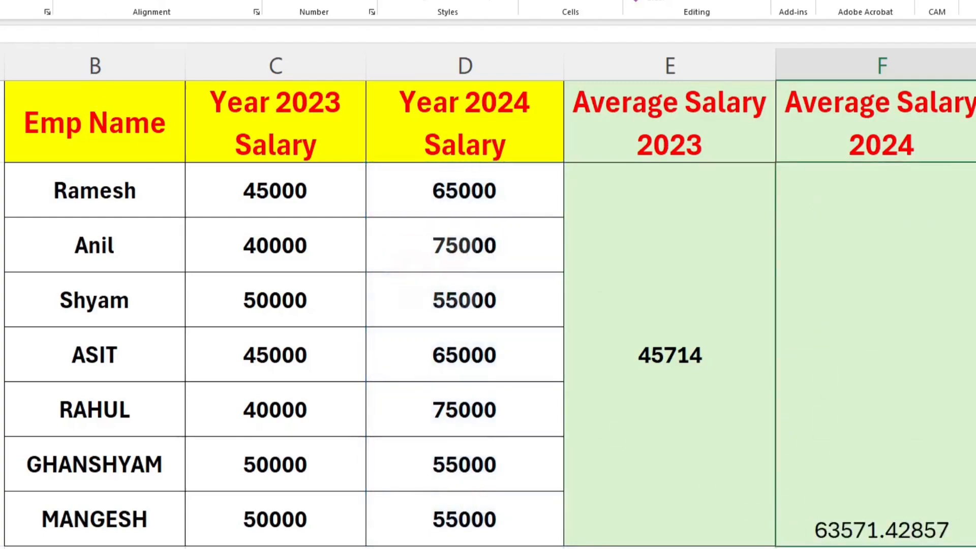
Format the 2024 average as bold, vertically centred in its merged cell, with no decimal places
{"action": "left_click", "coordinate": [236, 51]}
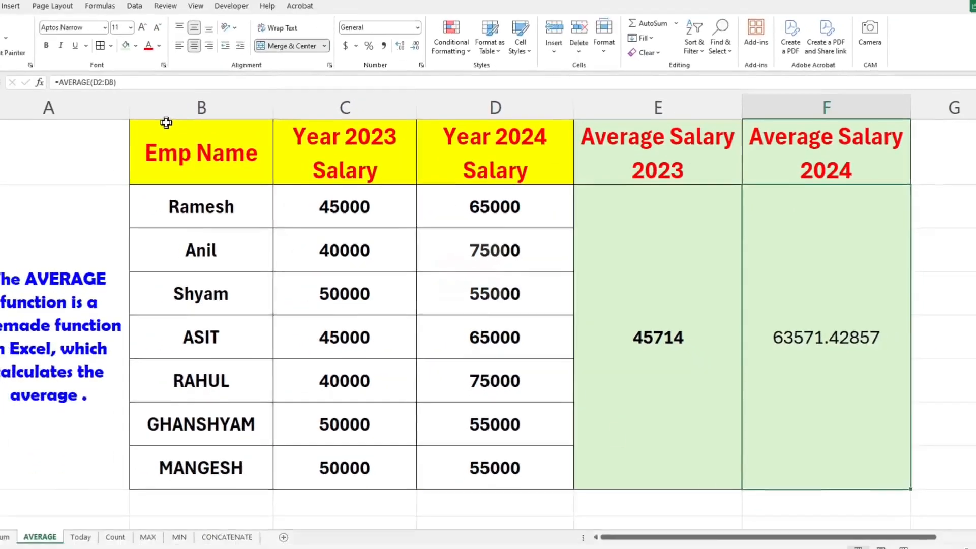
{"action": "key", "text": "ctrl+b"}
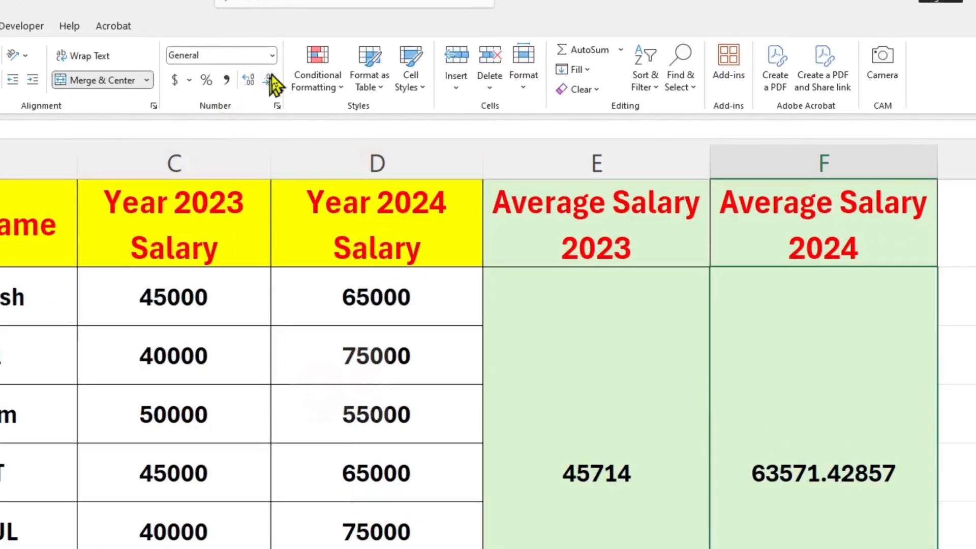
{"action": "left_click", "coordinate": [272, 76]}
{"action": "left_click", "coordinate": [271, 76]}
{"action": "left_click", "coordinate": [272, 76]}
{"action": "left_click", "coordinate": [271, 77]}
{"action": "left_click", "coordinate": [272, 77]}
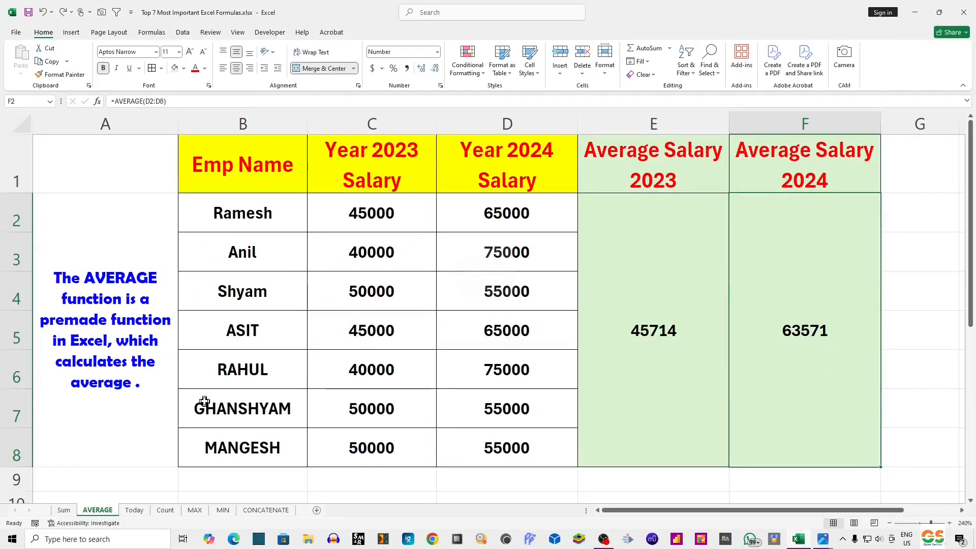
On the Today sheet, enter =TODAY() in the first cell under Date, D2
{"action": "left_click", "coordinate": [138, 512]}
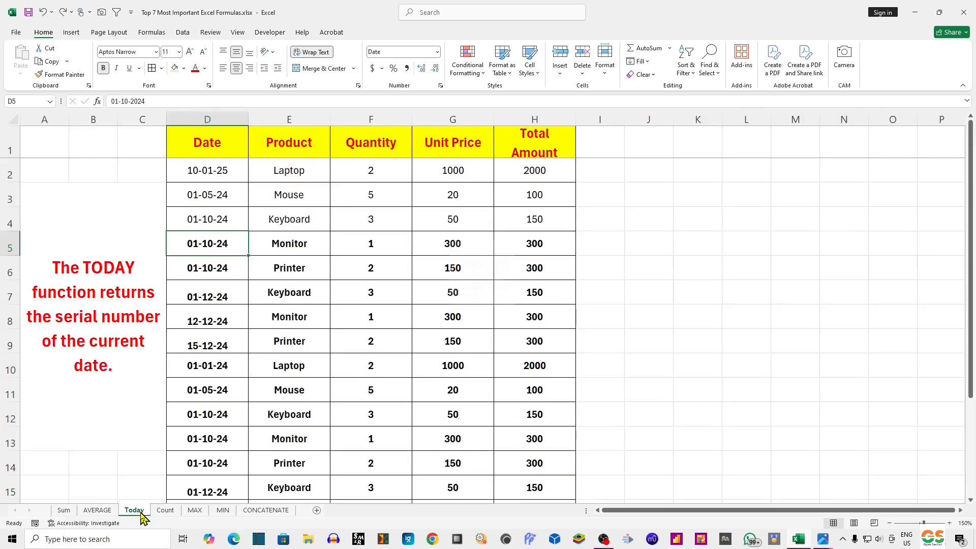
{"action": "left_click", "coordinate": [214, 151]}
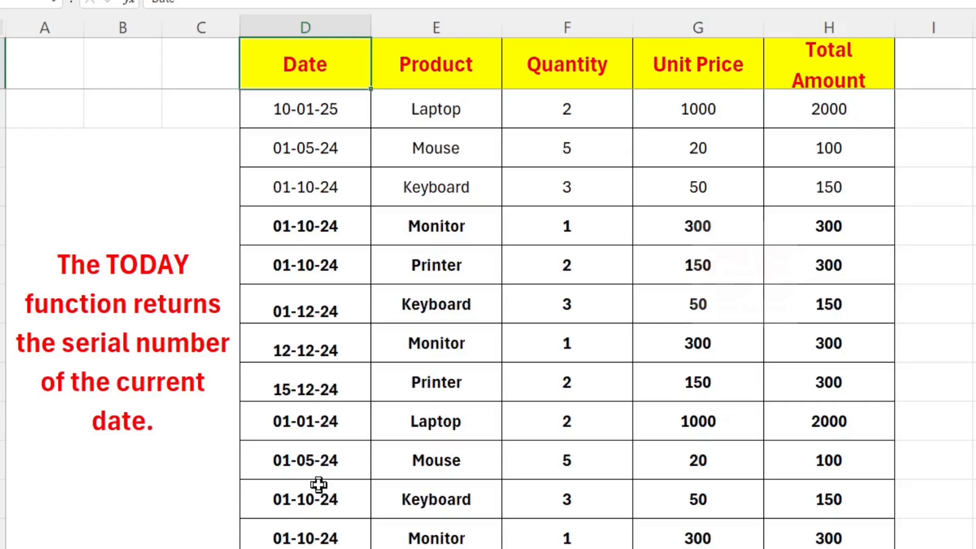
{"action": "left_click", "coordinate": [338, 435]}
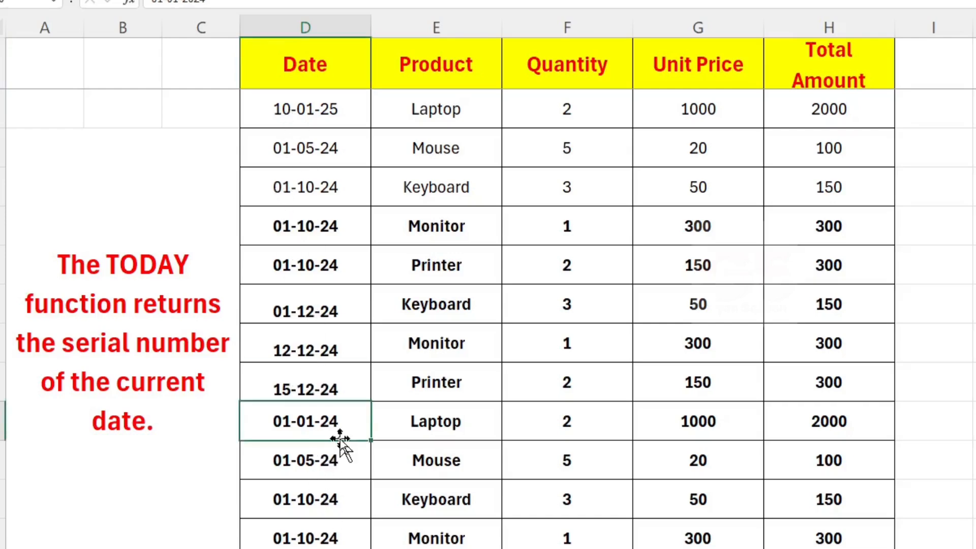
{"action": "left_click", "coordinate": [318, 194]}
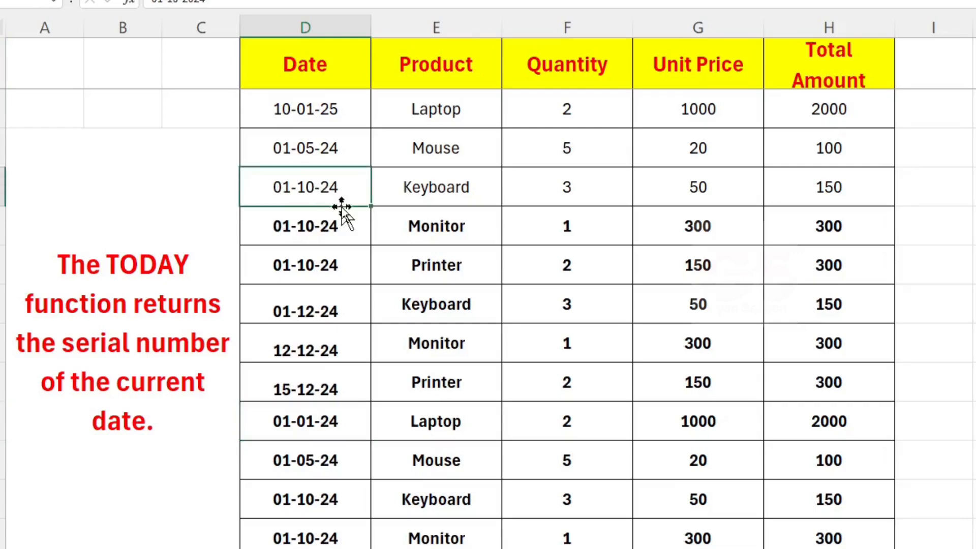
{"action": "left_click", "coordinate": [329, 144]}
{"action": "left_click", "coordinate": [323, 110]}
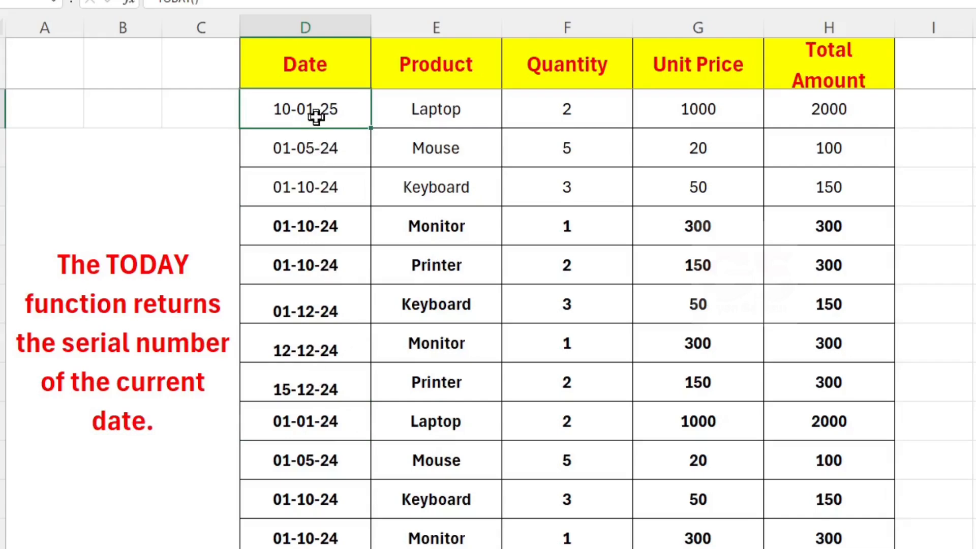
{"action": "type", "text": "=today"}
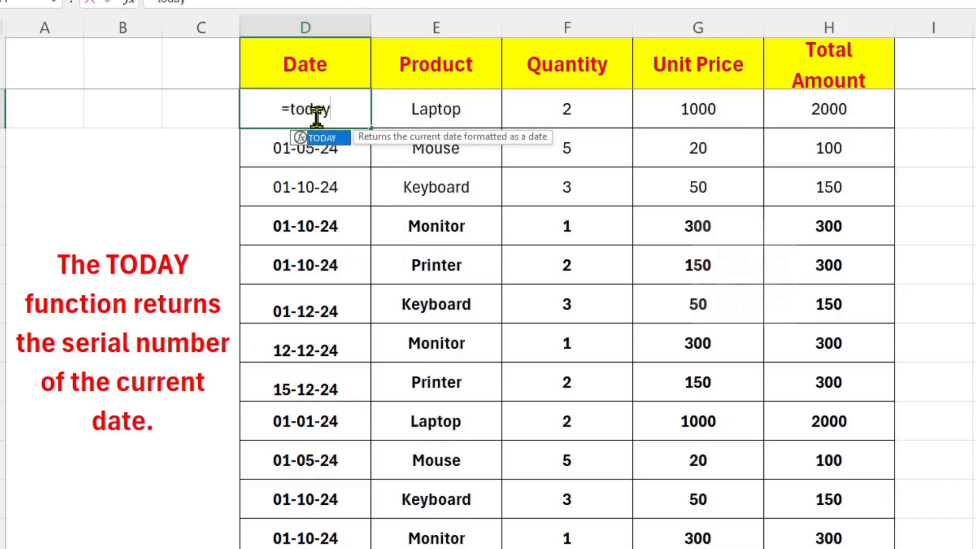
{"action": "key", "text": "Tab"}
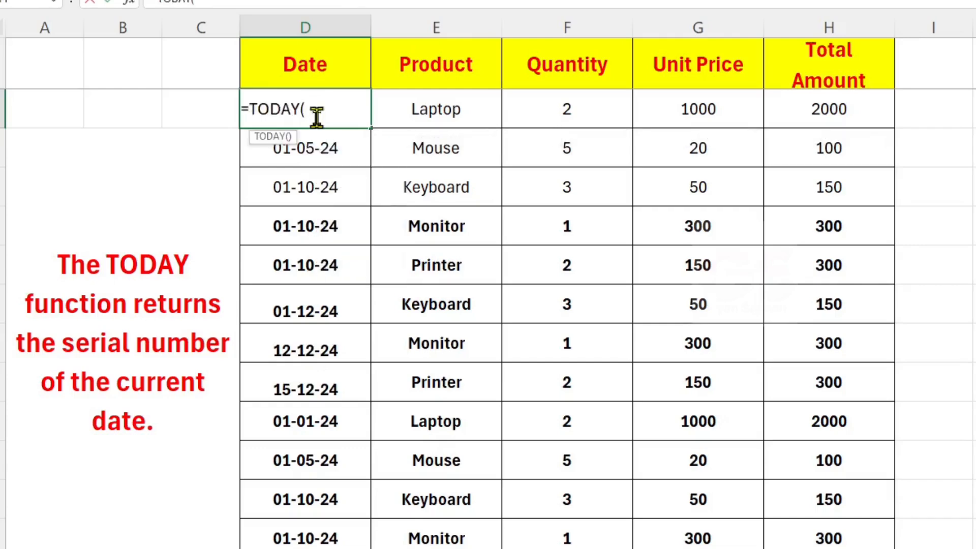
{"action": "type", "text": ")"}
{"action": "key", "text": "Return"}
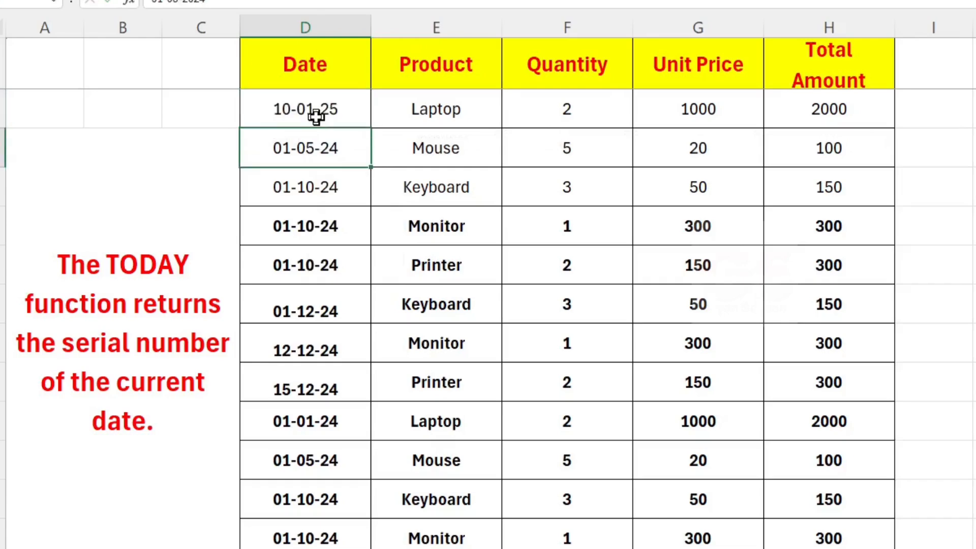
Fill the TODAY formula from D2 down through the remaining rows of the Date column
{"action": "left_click", "coordinate": [316, 117]}
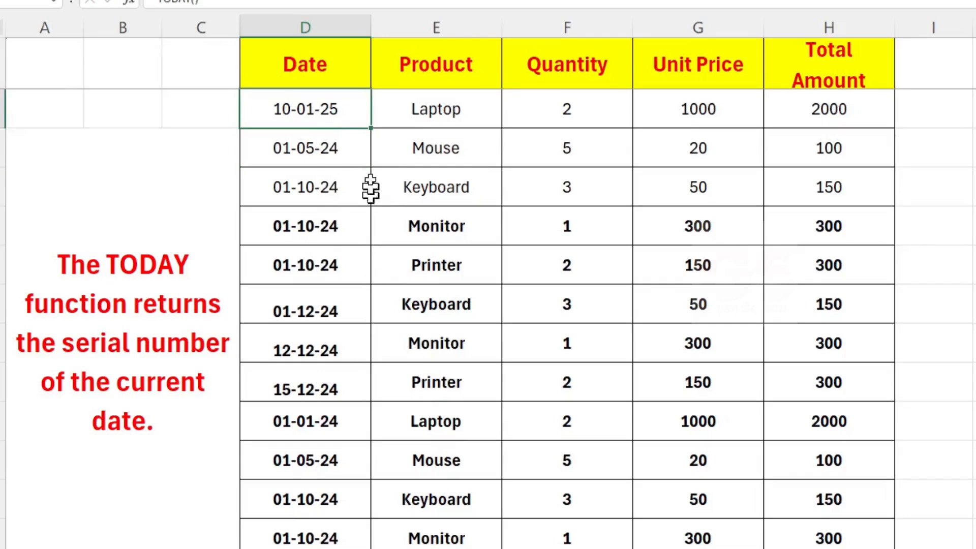
{"action": "left_click_drag", "start_coordinate": [371, 130], "coordinate": [371, 547]}
{"action": "scroll", "coordinate": [345, 209], "scroll_direction": "up", "scroll_amount": 3}
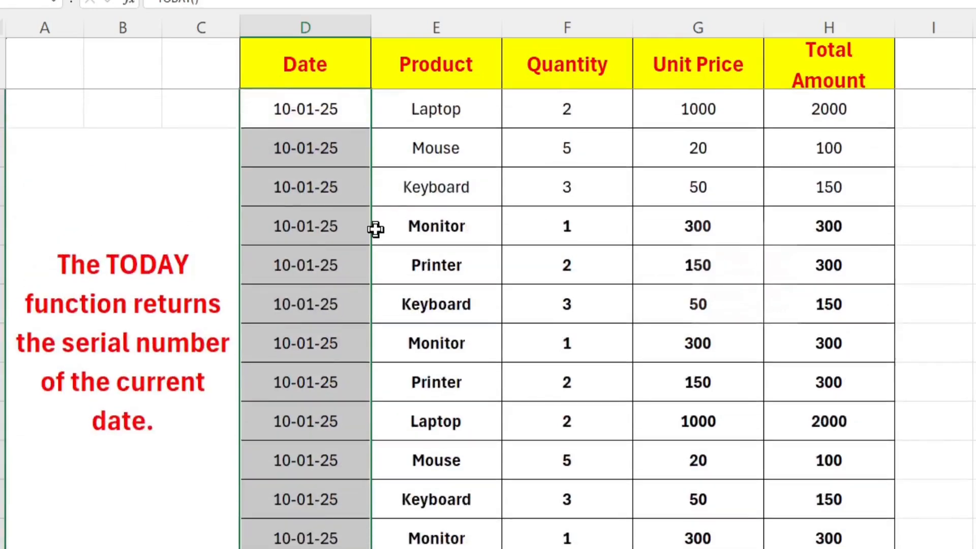
{"action": "left_click", "coordinate": [471, 103]}
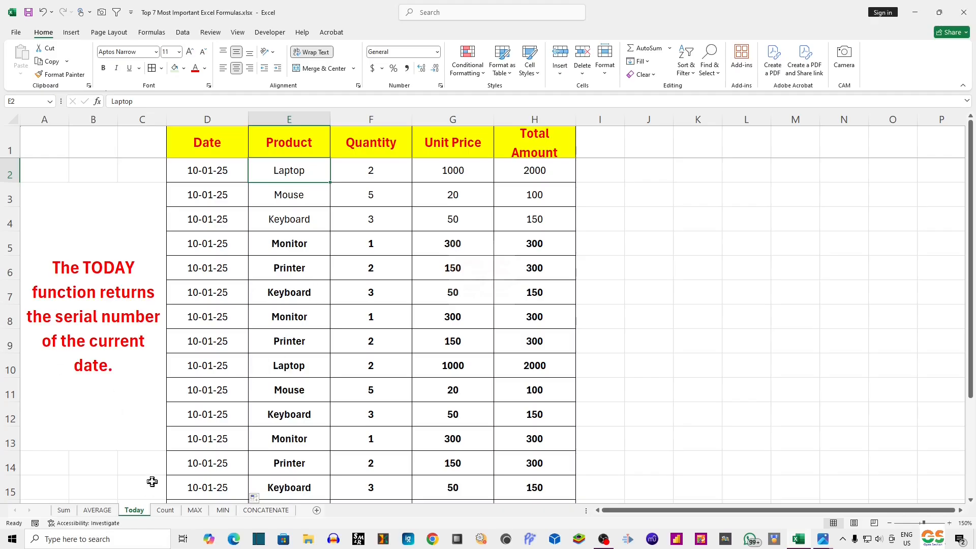
On the Count sheet, count the Quantity values with =COUNT(E2:E17) in cell H2 under Count
{"action": "left_click", "coordinate": [166, 510]}
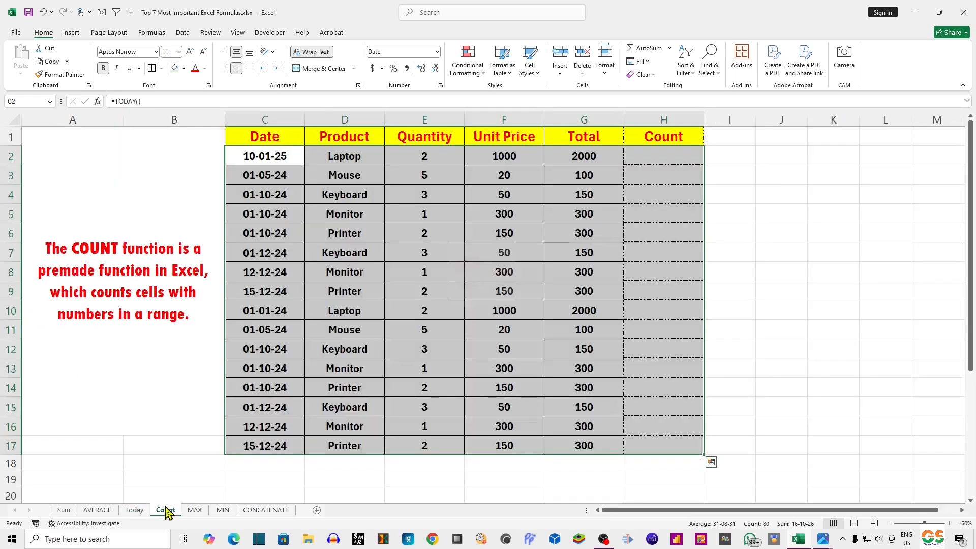
{"action": "left_click", "coordinate": [124, 333]}
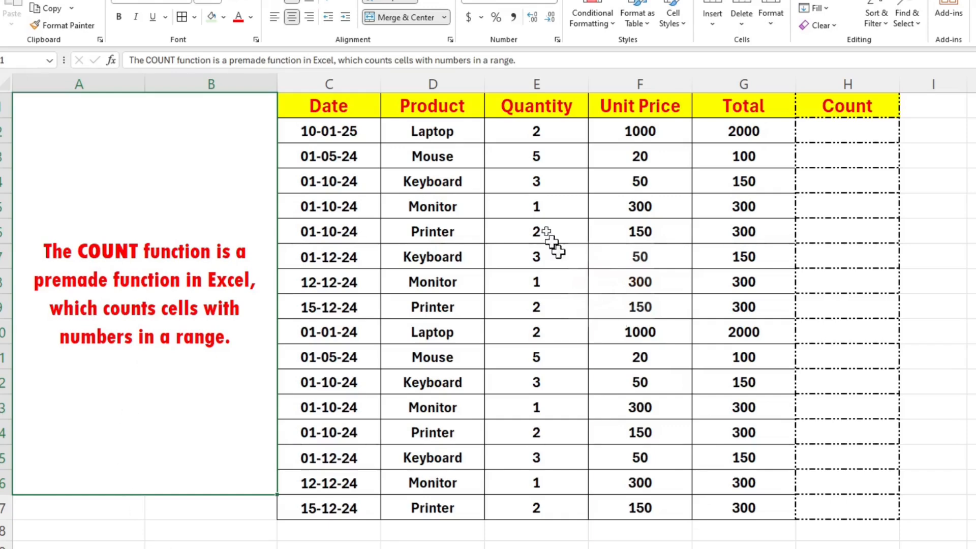
{"action": "left_click_drag", "start_coordinate": [539, 138], "coordinate": [543, 495]}
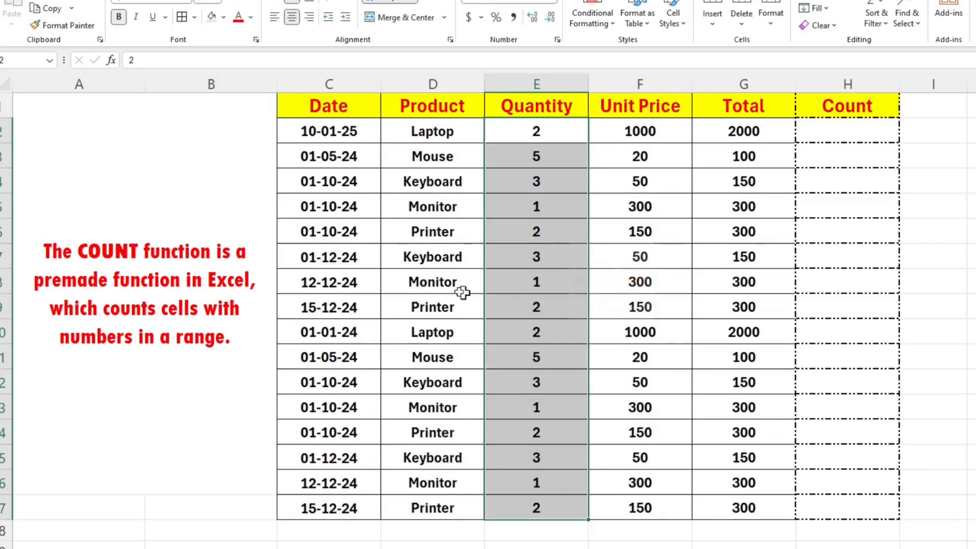
{"action": "left_click", "coordinate": [860, 130]}
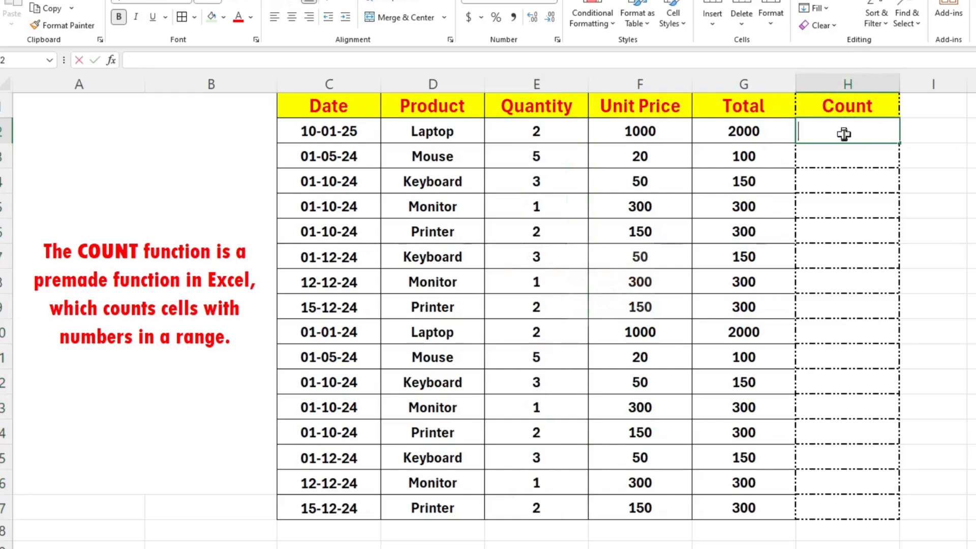
{"action": "type", "text": "=count"}
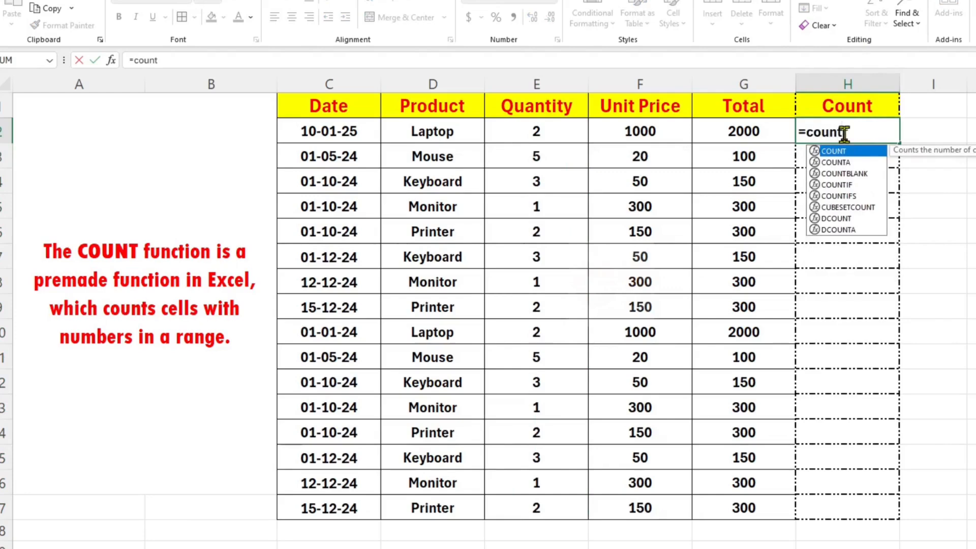
{"action": "key", "text": "Tab"}
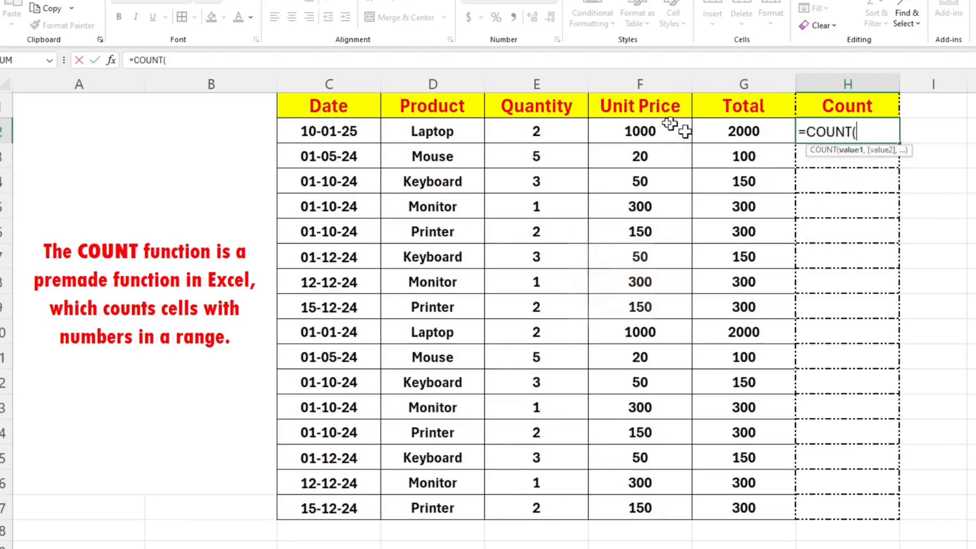
{"action": "left_click_drag", "start_coordinate": [547, 126], "coordinate": [505, 521]}
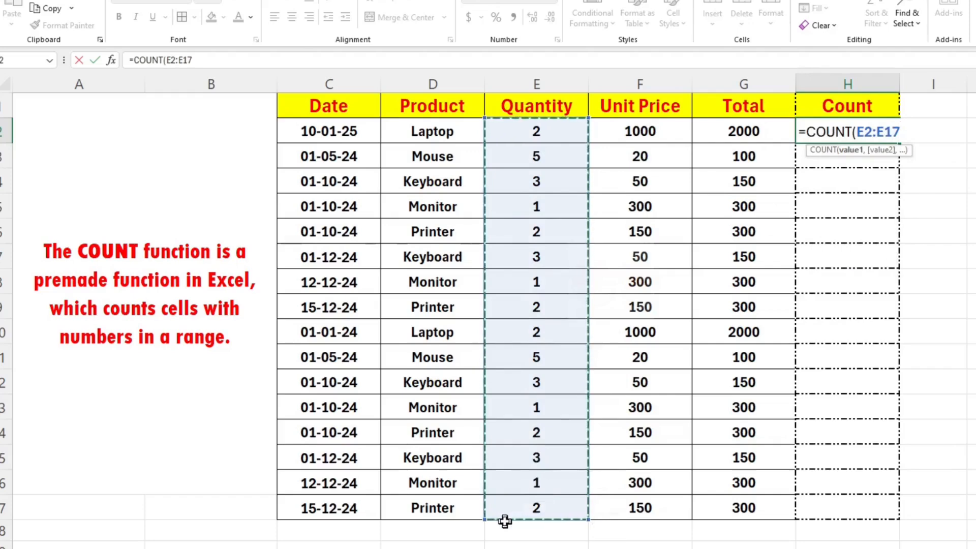
{"action": "type", "text": ")"}
{"action": "key", "text": "Return"}
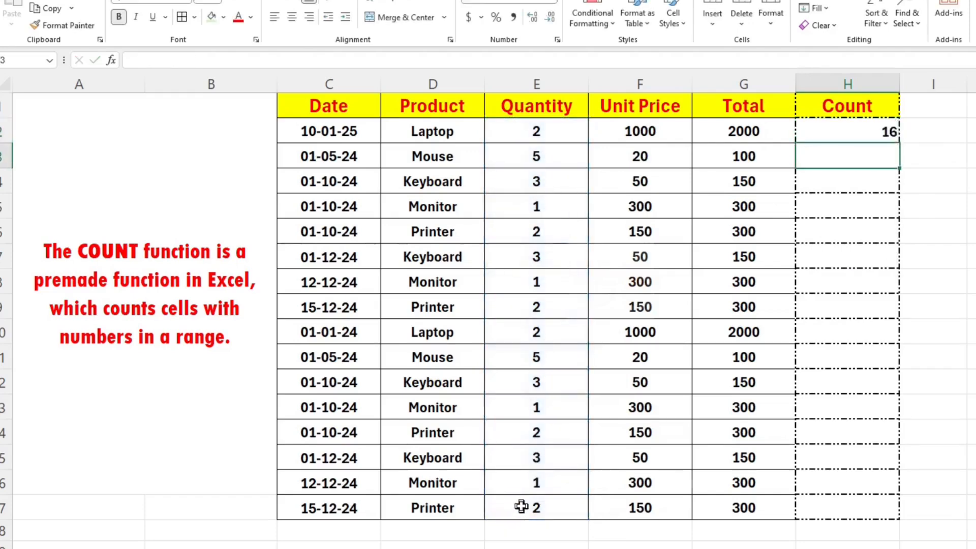
Merge H2:H17 under the Count heading and centre its content horizontally and vertically
{"action": "left_click", "coordinate": [854, 133]}
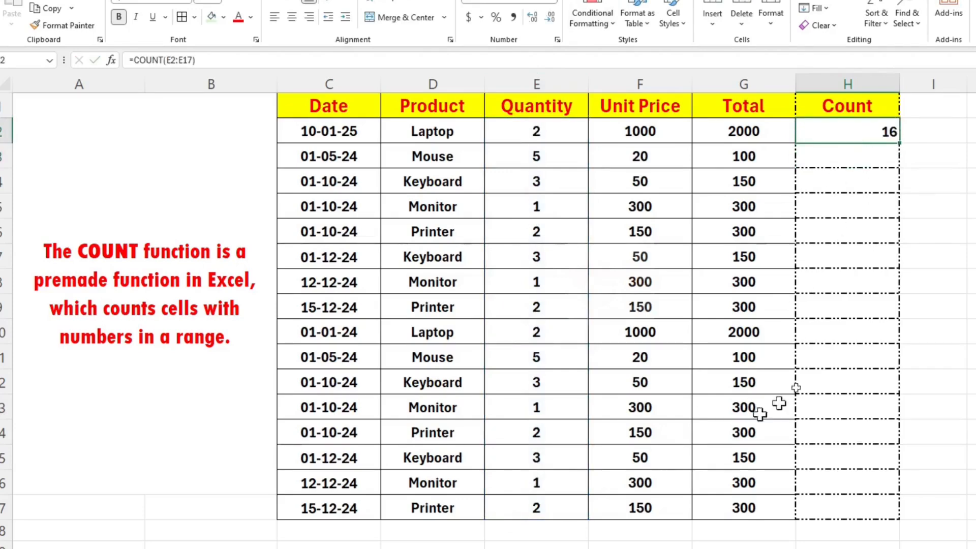
{"action": "left_click", "coordinate": [654, 123]}
{"action": "left_click_drag", "start_coordinate": [645, 133], "coordinate": [633, 541]}
{"action": "left_click_drag", "start_coordinate": [871, 124], "coordinate": [852, 508]}
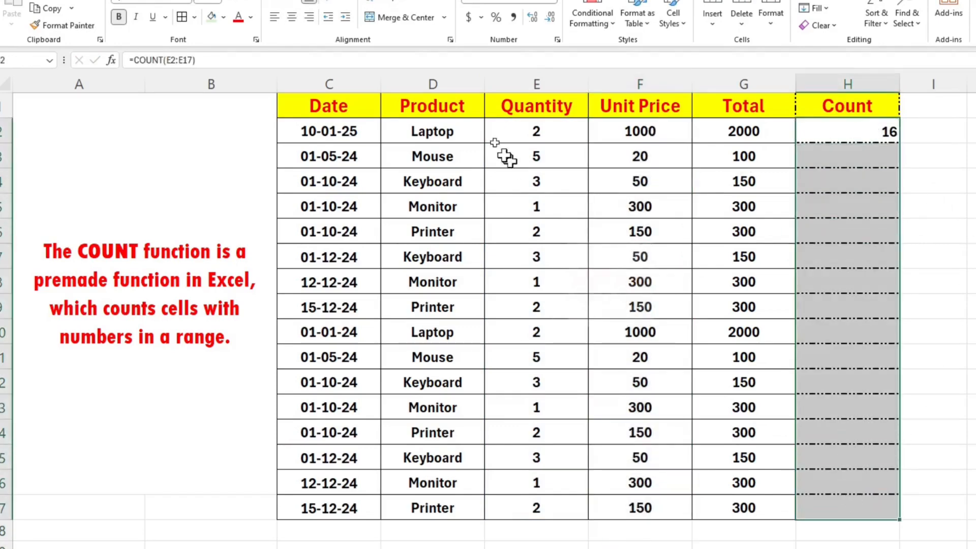
{"action": "left_click", "coordinate": [402, 17]}
{"action": "left_click", "coordinate": [291, 17]}
{"action": "left_click", "coordinate": [292, 2]}
{"action": "left_click", "coordinate": [286, 21]}
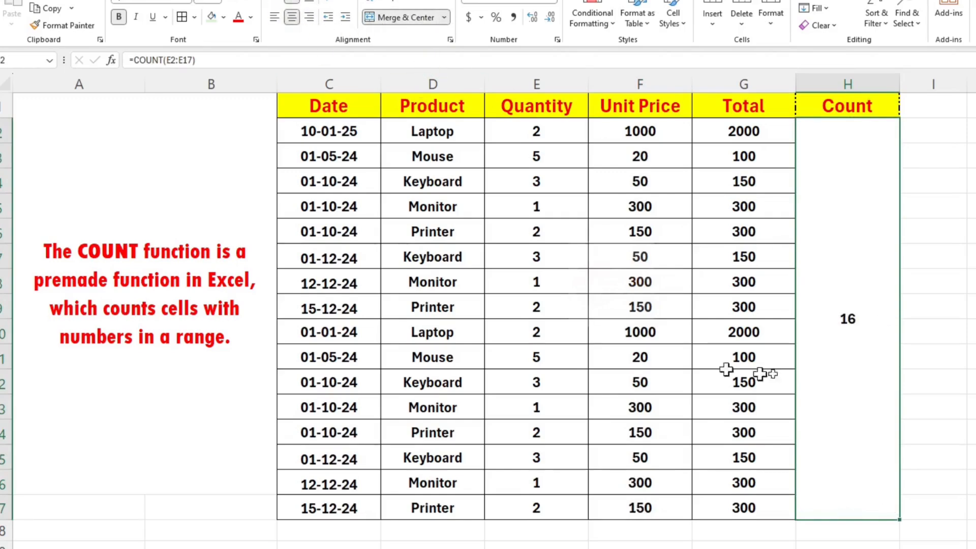
Replace the formula in merged cell H2 under Count with =COUNT(F2:F17) to count the Unit Price values
{"action": "key", "text": "Delete"}
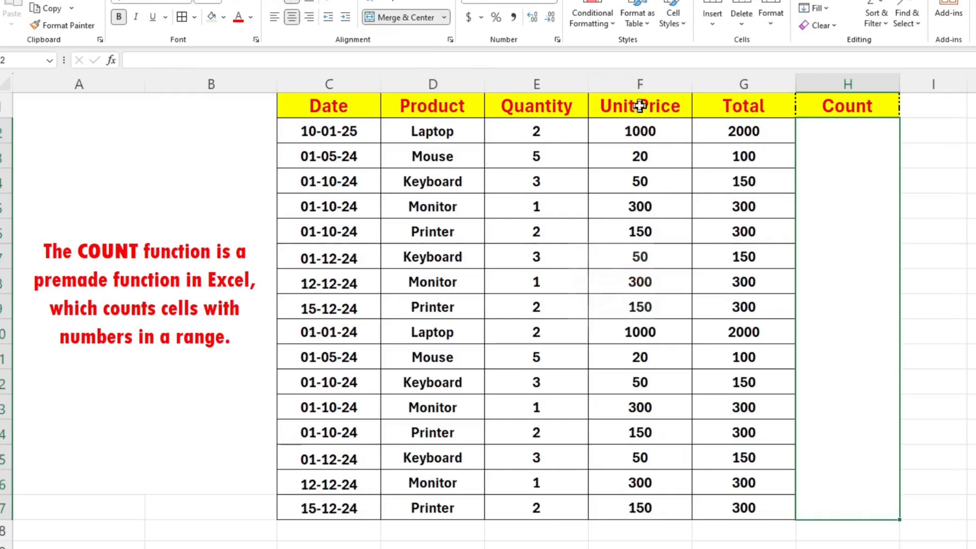
{"action": "double_click", "coordinate": [849, 282]}
{"action": "type", "text": "=count"}
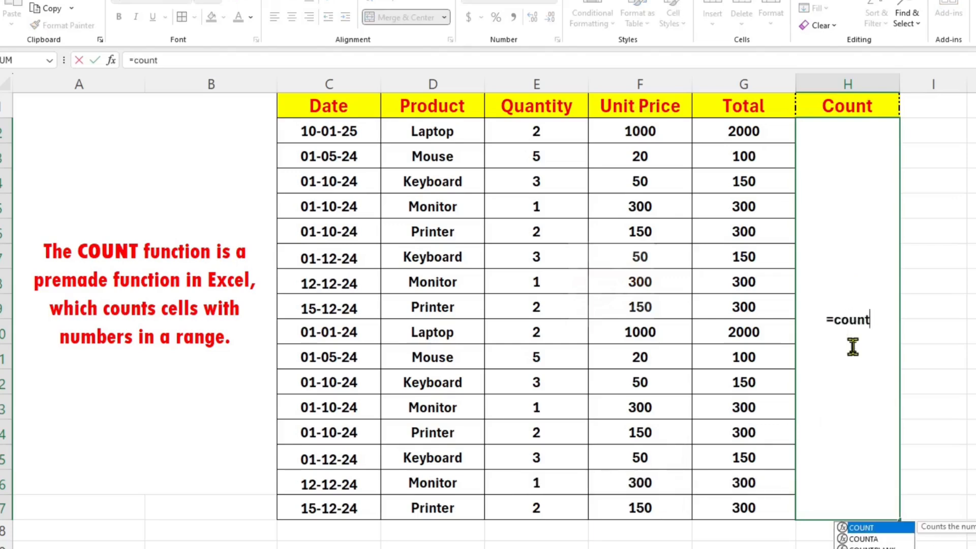
{"action": "key", "text": "Tab"}
{"action": "left_click", "coordinate": [635, 133]}
{"action": "left_click_drag", "start_coordinate": [636, 138], "coordinate": [638, 508]}
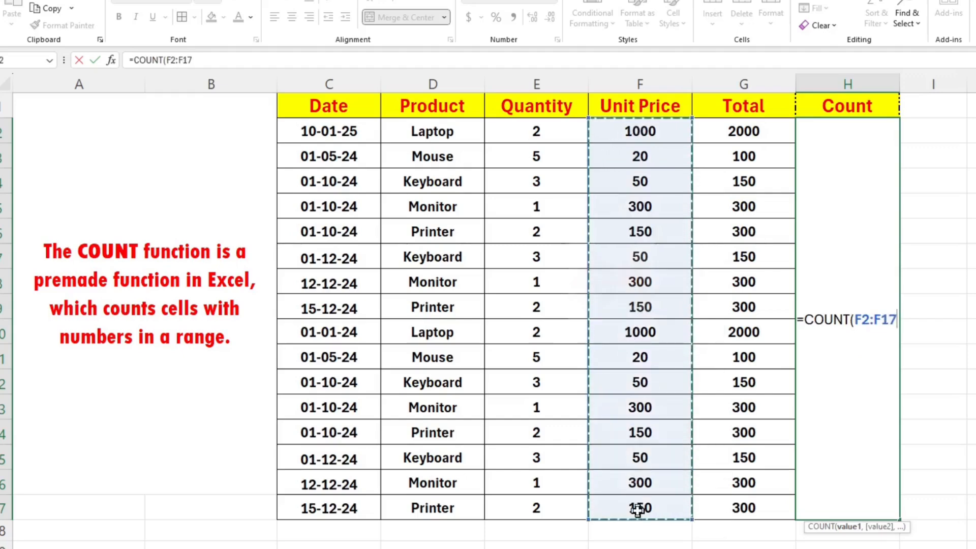
{"action": "type", "text": ")"}
{"action": "key", "text": "Return"}
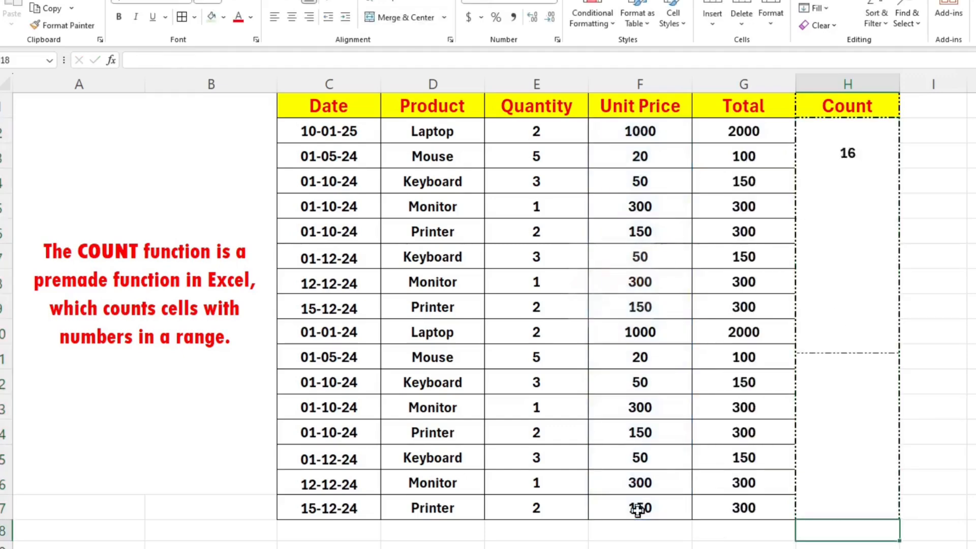
{"action": "left_click", "coordinate": [850, 326]}
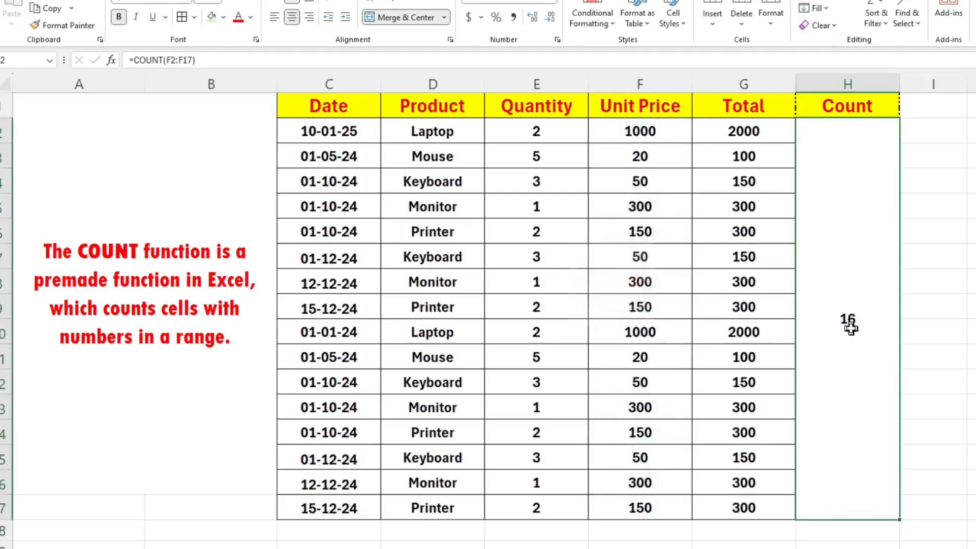
{"action": "left_click_drag", "start_coordinate": [645, 131], "coordinate": [635, 506]}
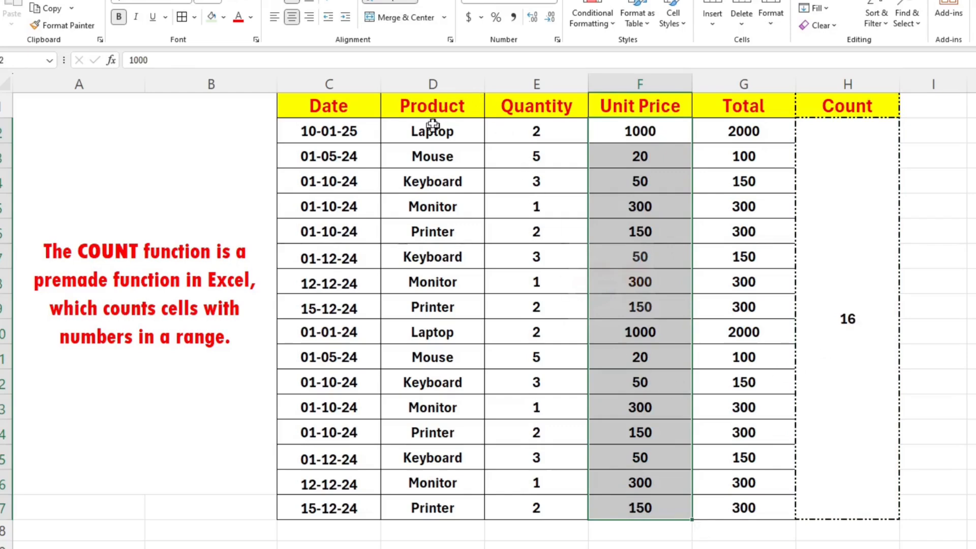
Replace the formula in merged cell H2 under Count with =COUNT(D2:D17), which takes the Product text entries
{"action": "left_click", "coordinate": [435, 140]}
{"action": "left_click", "coordinate": [434, 182]}
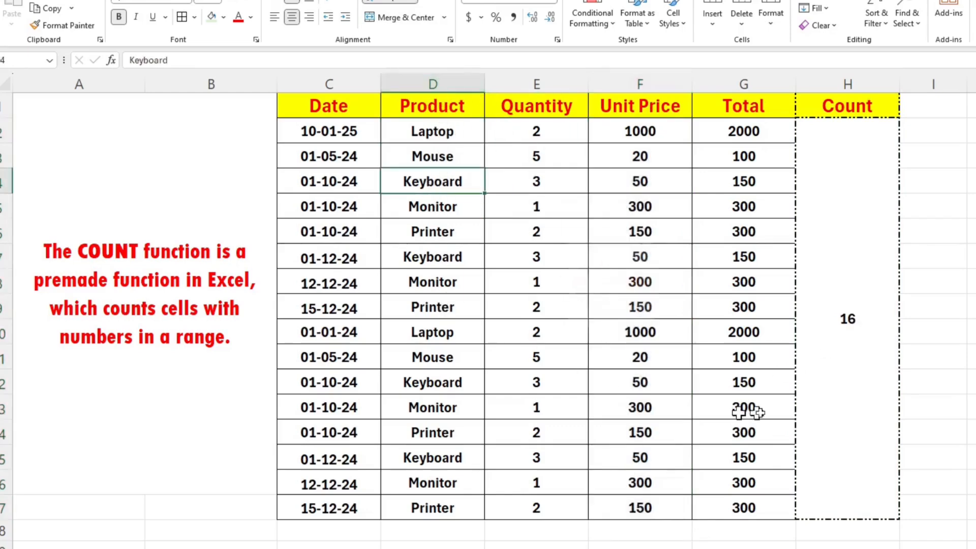
{"action": "double_click", "coordinate": [867, 320]}
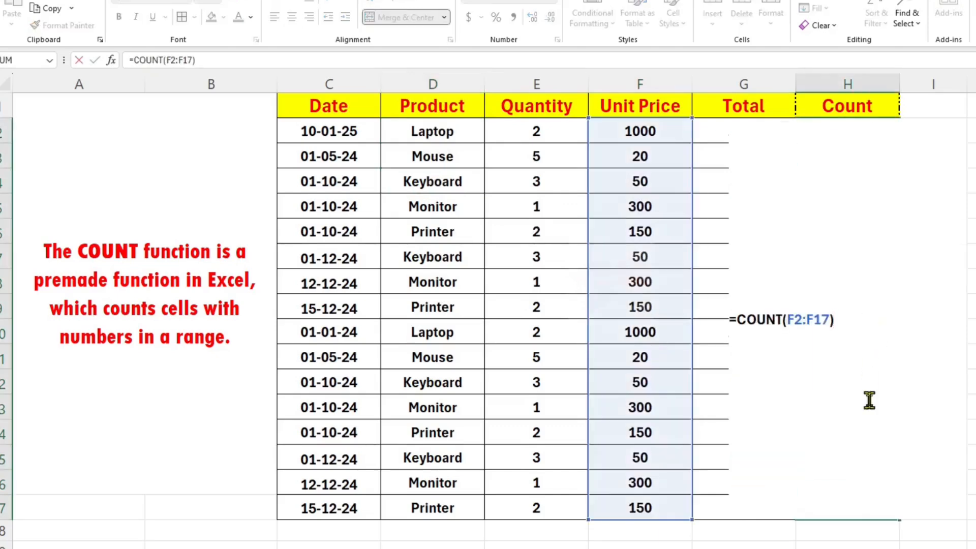
{"action": "key", "text": "Escape"}
{"action": "key", "text": "Delete"}
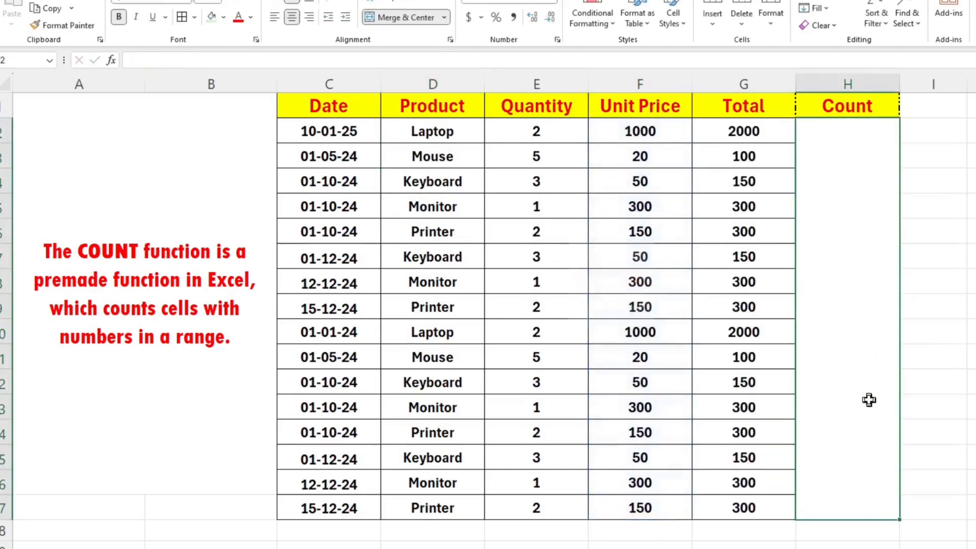
{"action": "type", "text": "=count"}
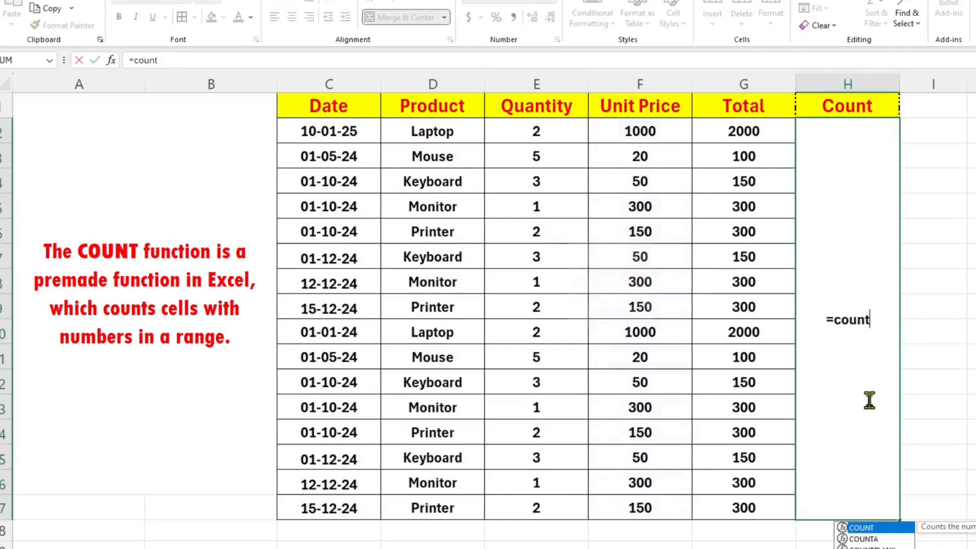
{"action": "key", "text": "Tab"}
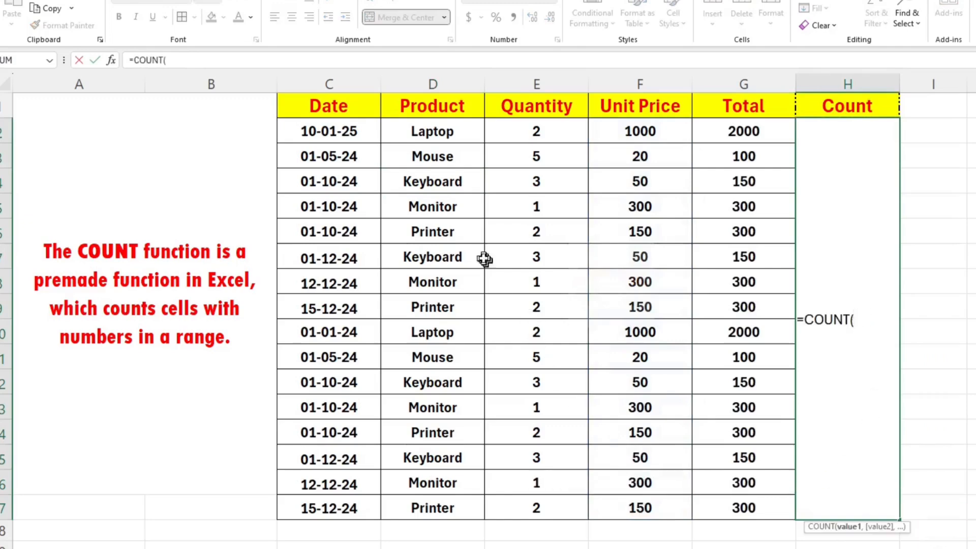
{"action": "left_click_drag", "start_coordinate": [436, 131], "coordinate": [429, 497]}
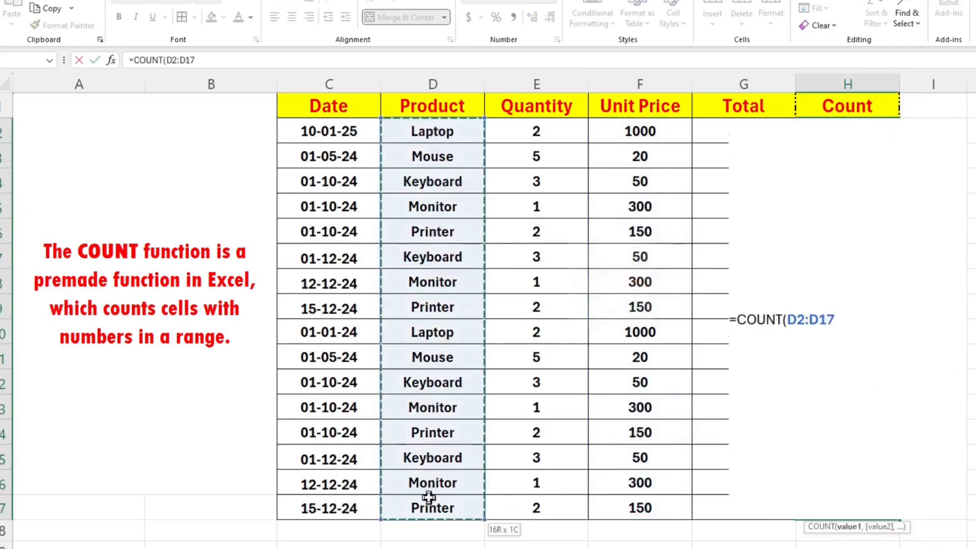
{"action": "type", "text": ")"}
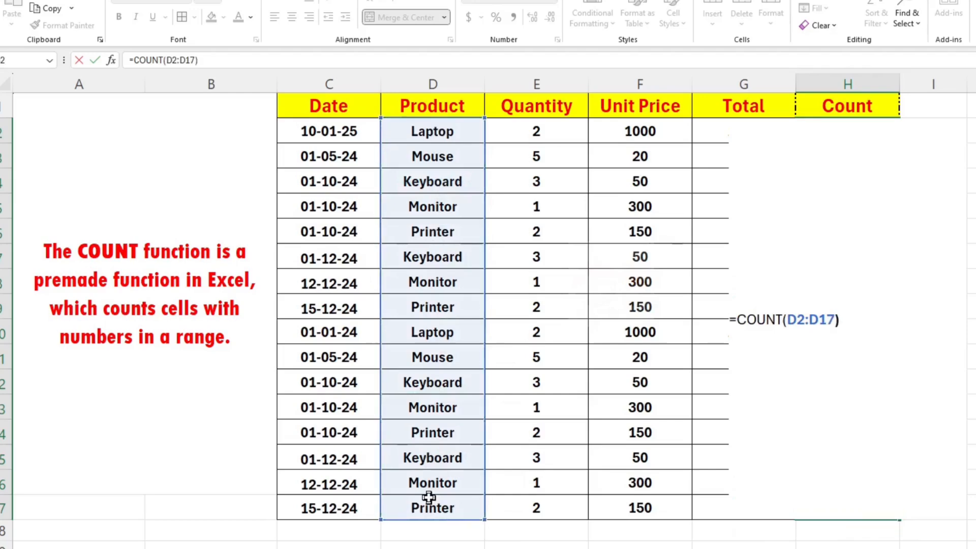
{"action": "key", "text": "Return"}
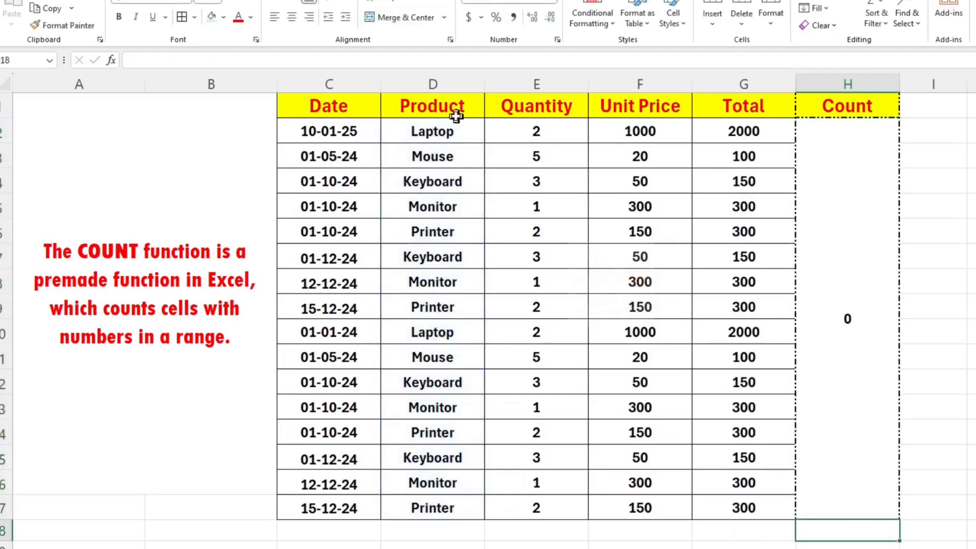
{"action": "left_click", "coordinate": [828, 318]}
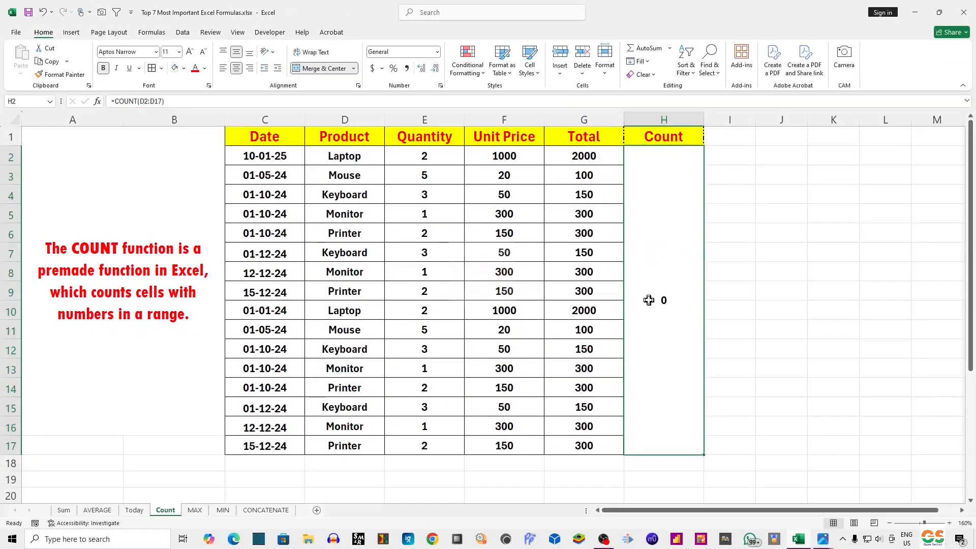
Switch to the MAX sheet and examine its Emp Name and Year 2024 Salary columns
{"action": "left_click", "coordinate": [194, 510]}
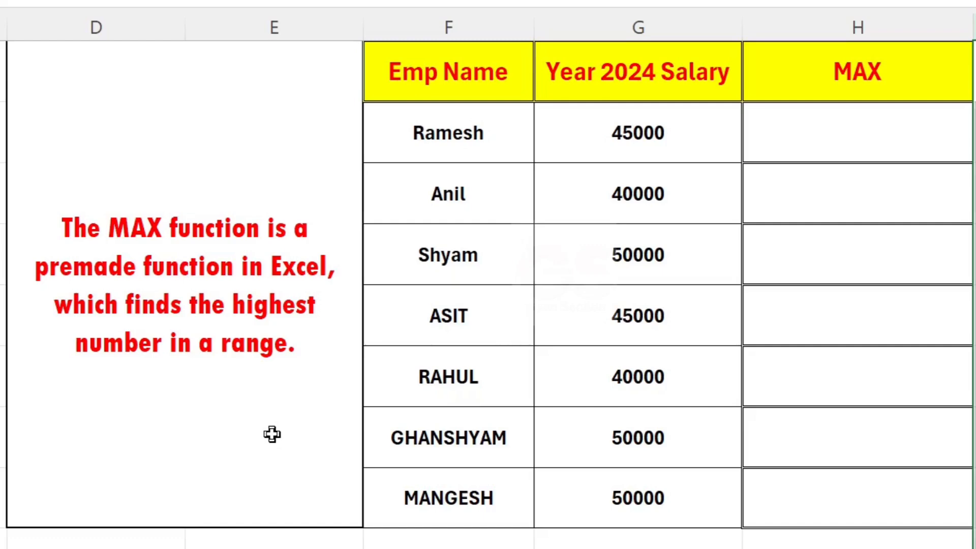
{"action": "left_click", "coordinate": [497, 80]}
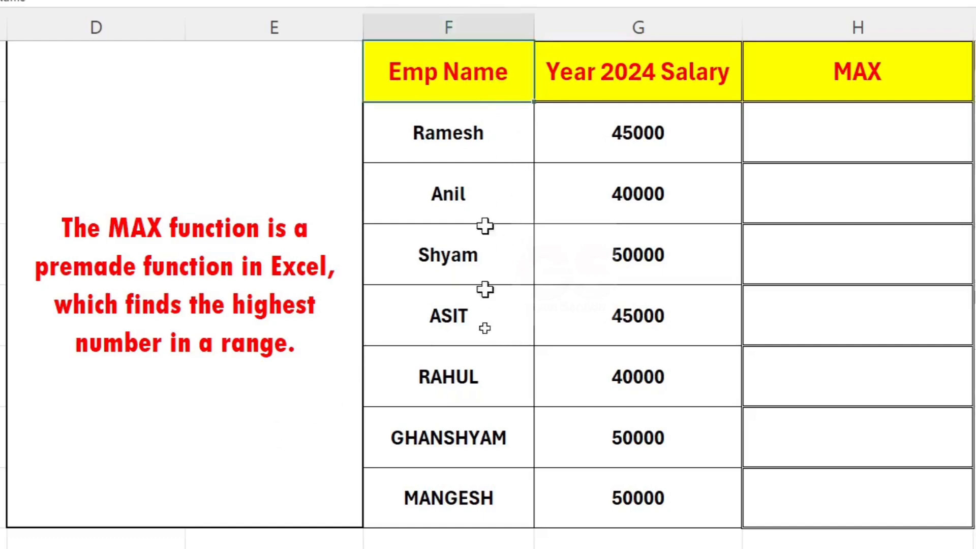
{"action": "left_click", "coordinate": [634, 94]}
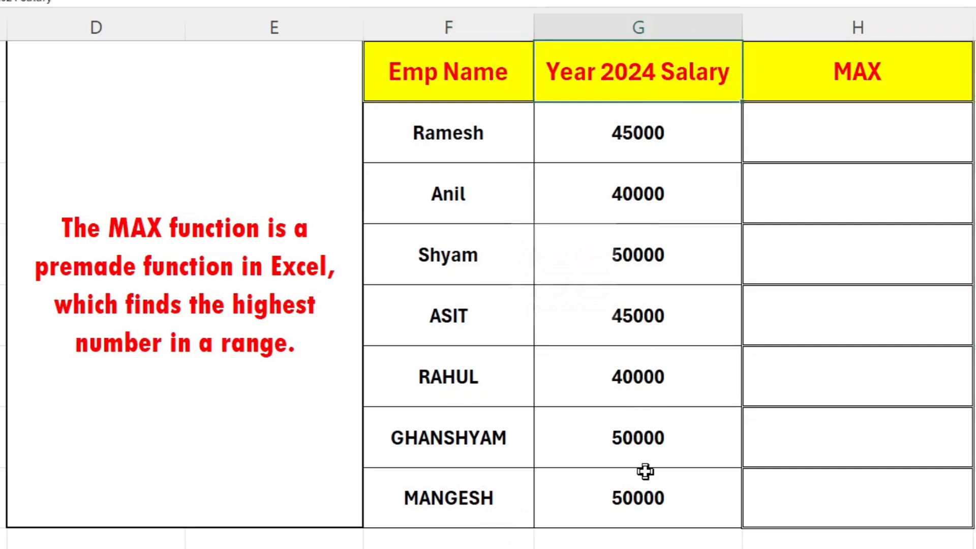